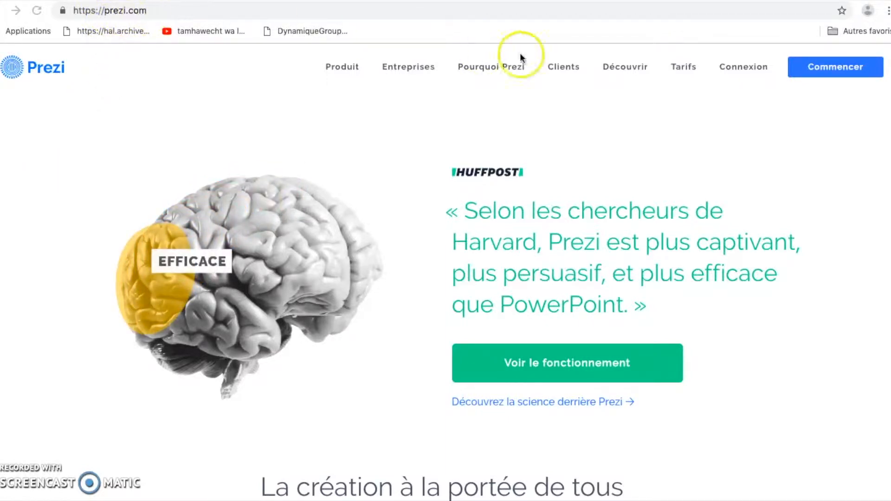
- Sign in to Prezi with the saved account e-mail and the account password
left_click(741, 68)
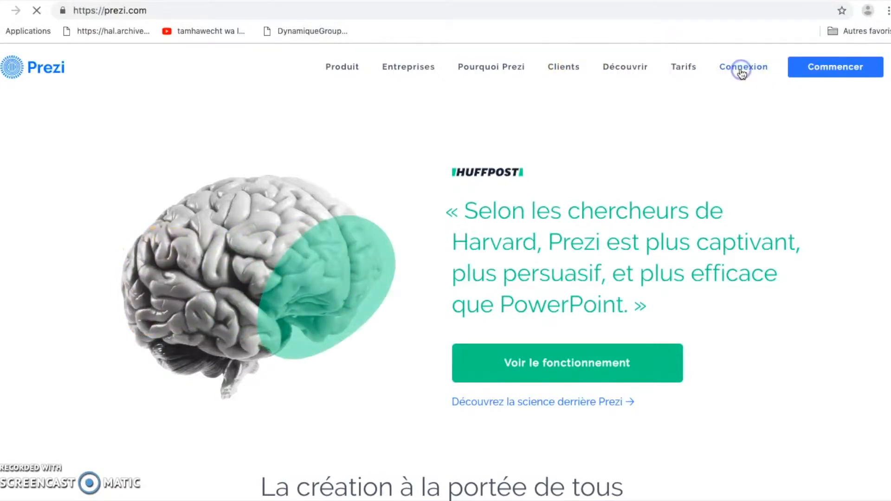
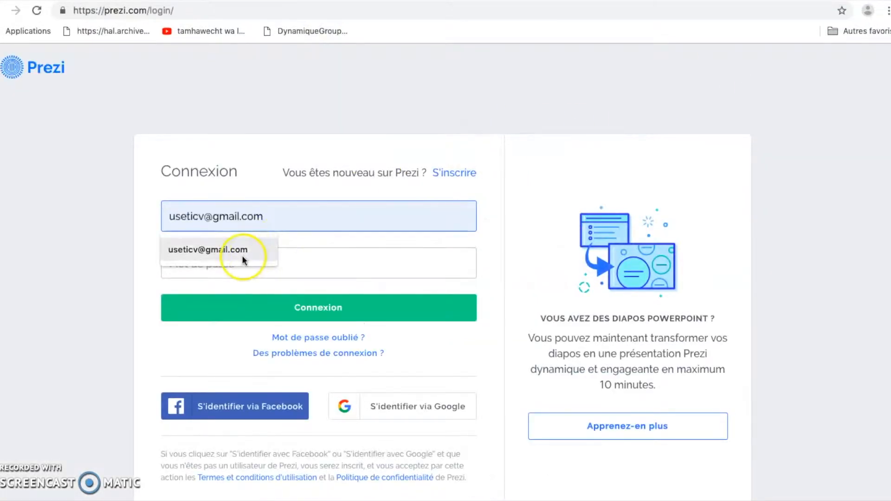
left_click(243, 258)
left_click(243, 270)
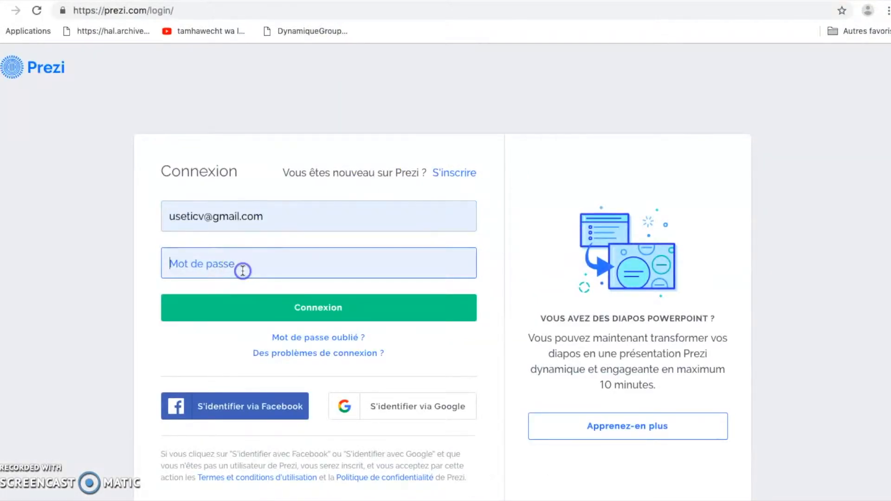
type("u")
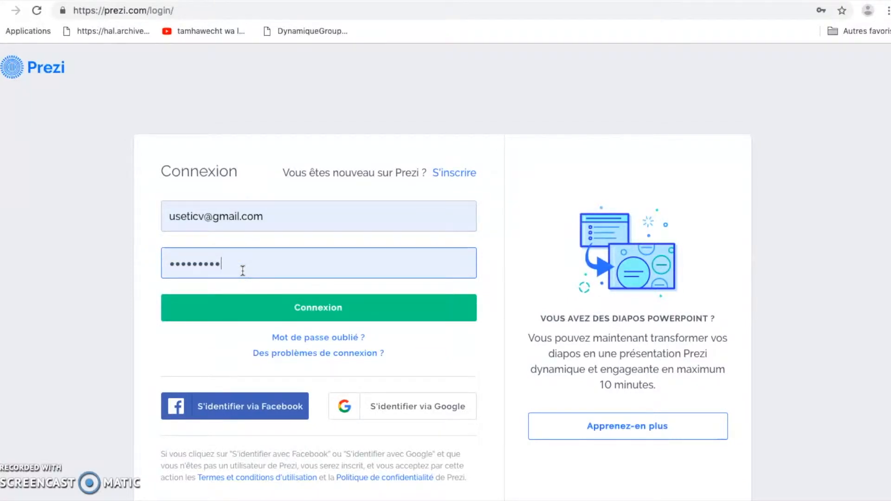
left_click(313, 308)
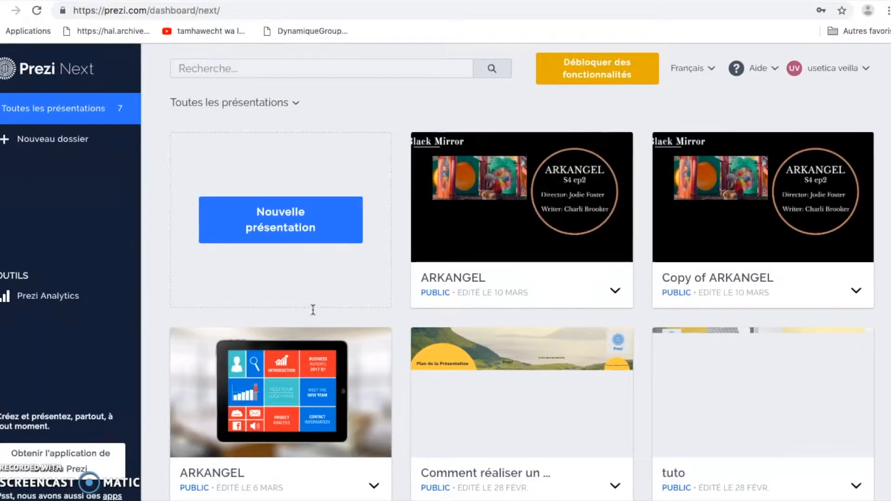
- Start a new presentation and browse template categories, ending on Général
left_click(291, 231)
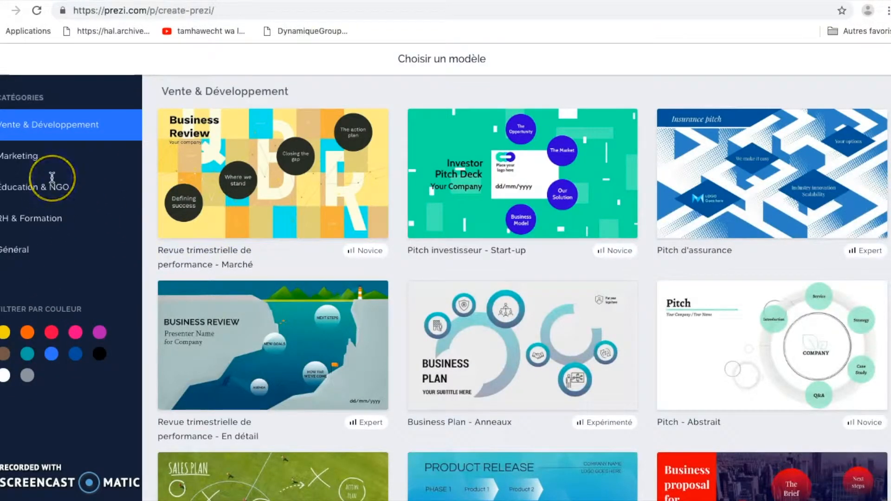
left_click(20, 156)
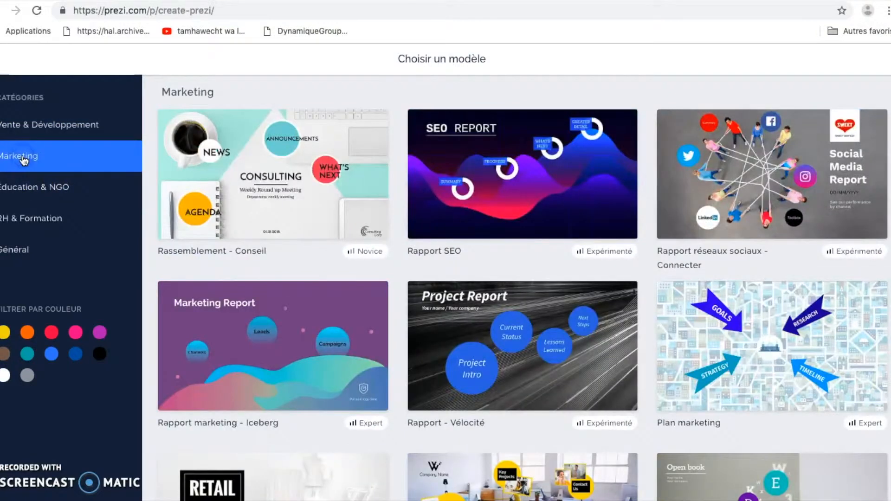
left_click(24, 193)
left_click(26, 219)
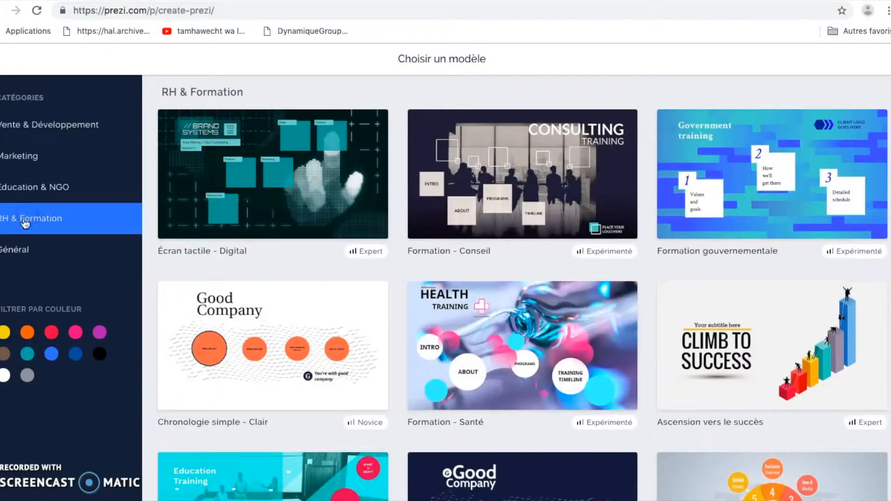
left_click(15, 248)
- Filter the Général templates by colour, trying yellow, orange and teal before white
left_click(4, 332)
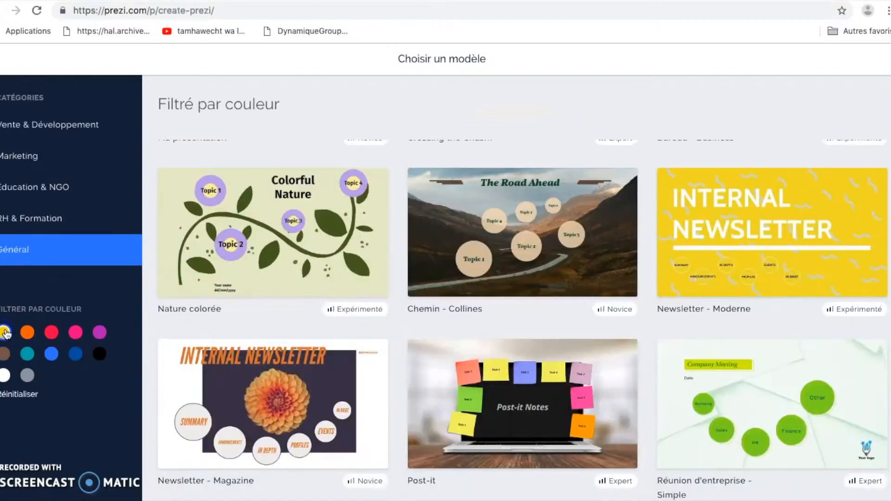
left_click(27, 332)
left_click(28, 354)
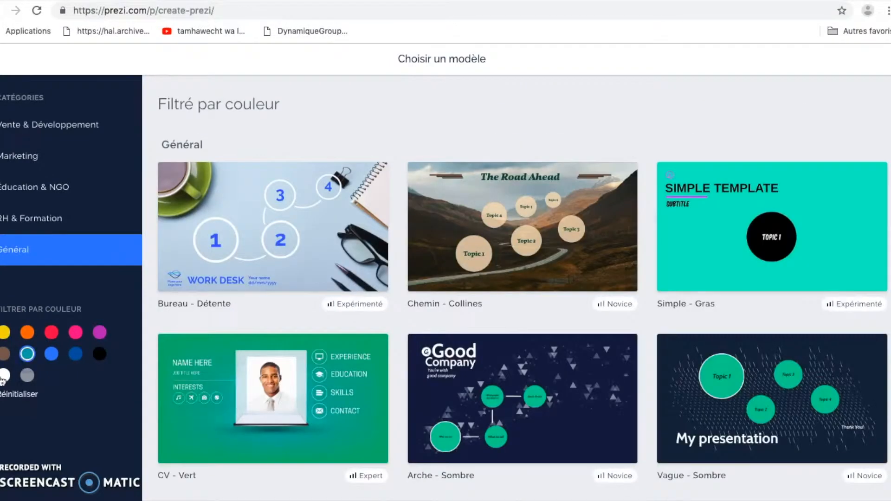
left_click(4, 375)
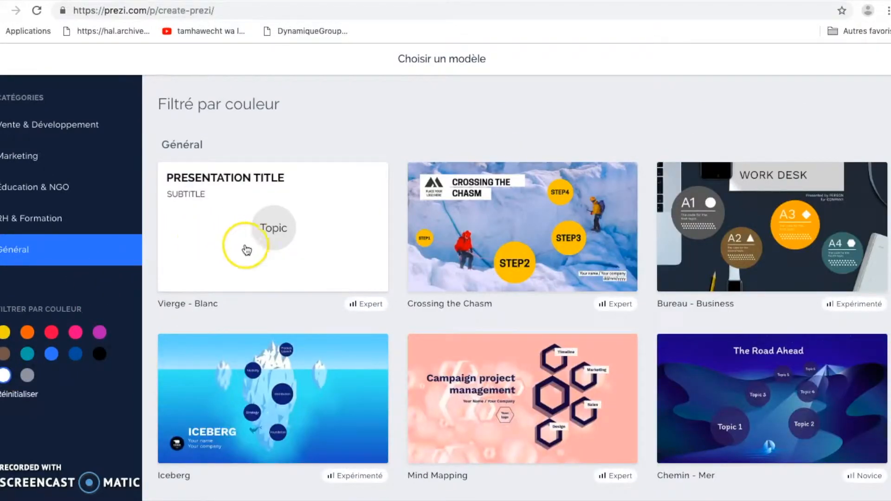
- Create 'Présentation' from the Vierge - Blanc template, visible to everyone on the web
left_click(201, 253)
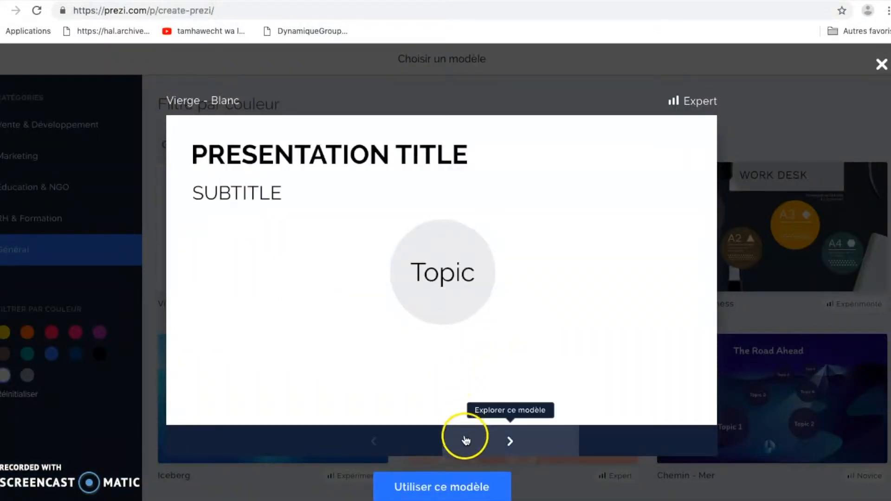
left_click(502, 442)
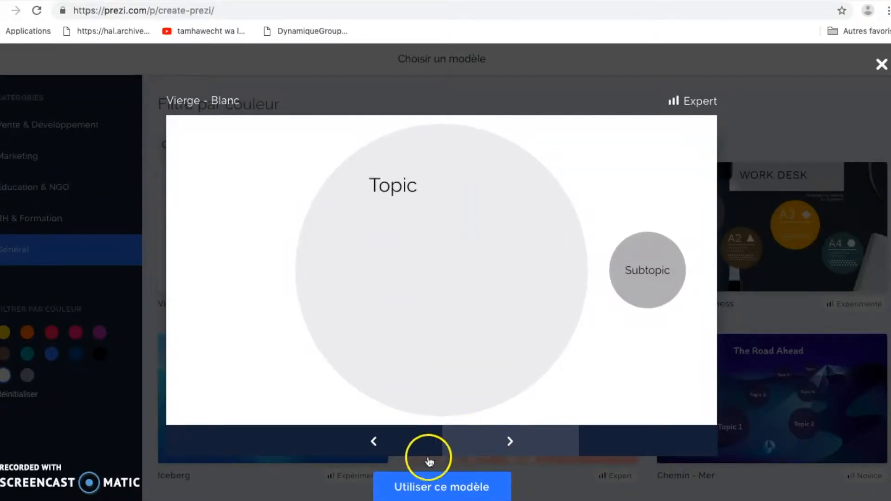
left_click(443, 490)
left_click(372, 407)
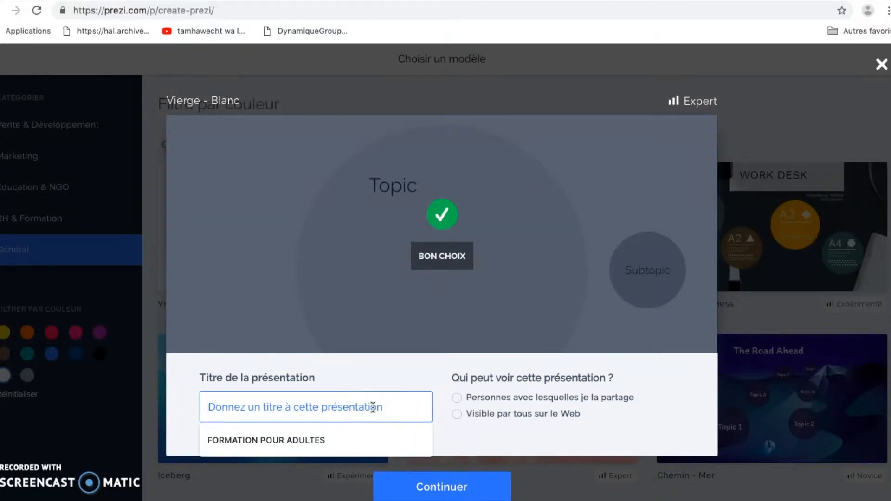
type("Présentation")
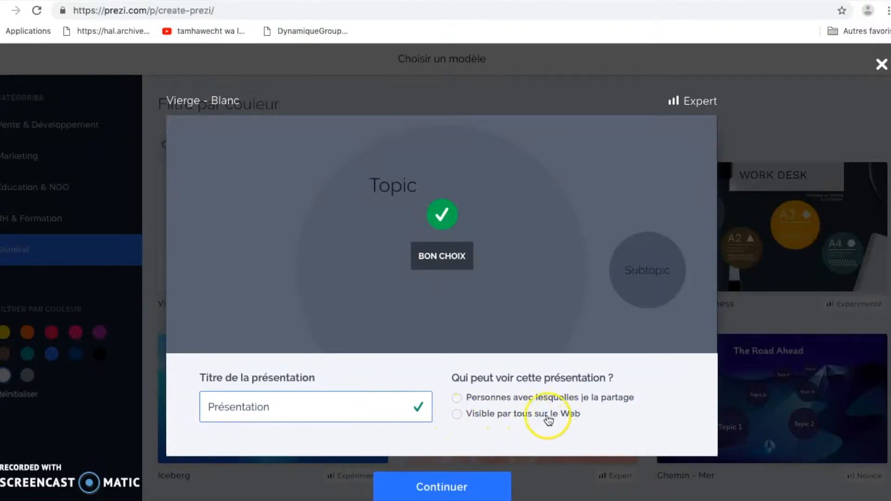
left_click(457, 414)
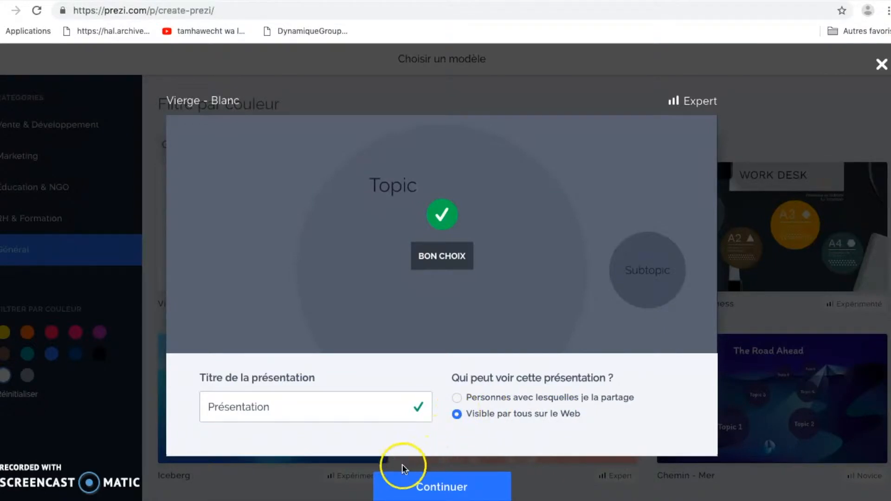
left_click(437, 487)
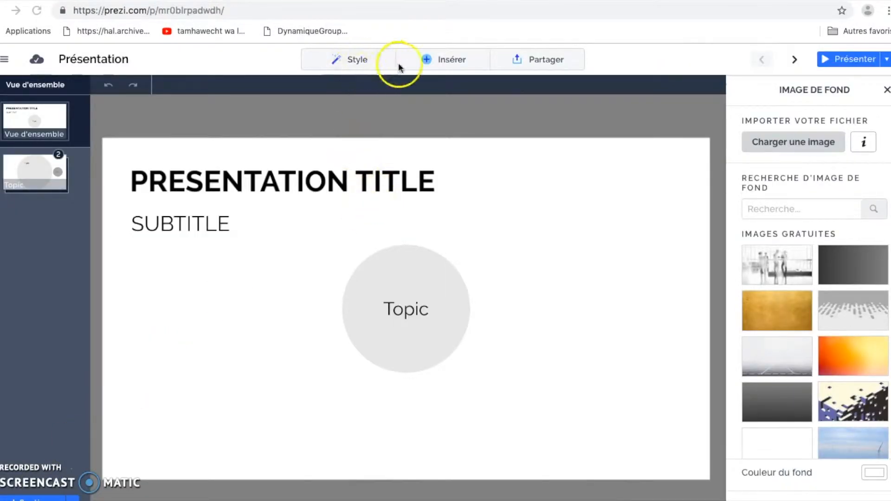
- Set the office photo background, try blue, yellow and grey-and-green themes, and select the Topic circle
left_click(355, 60)
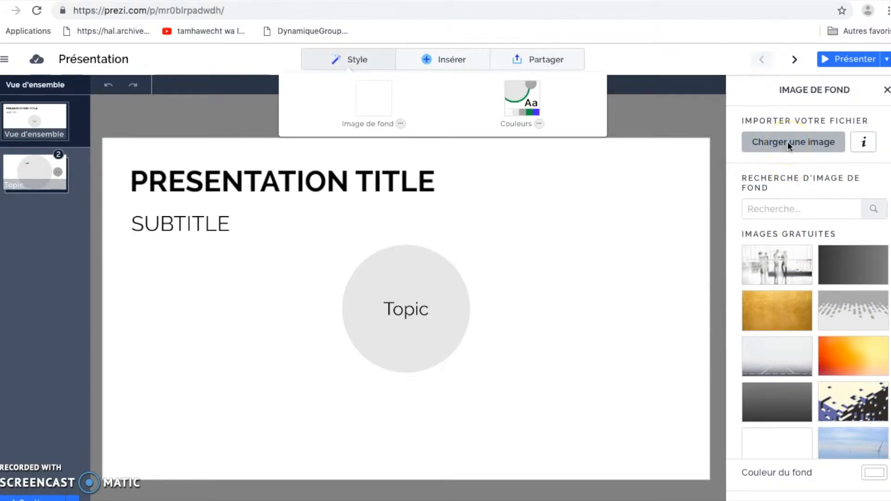
left_click(779, 267)
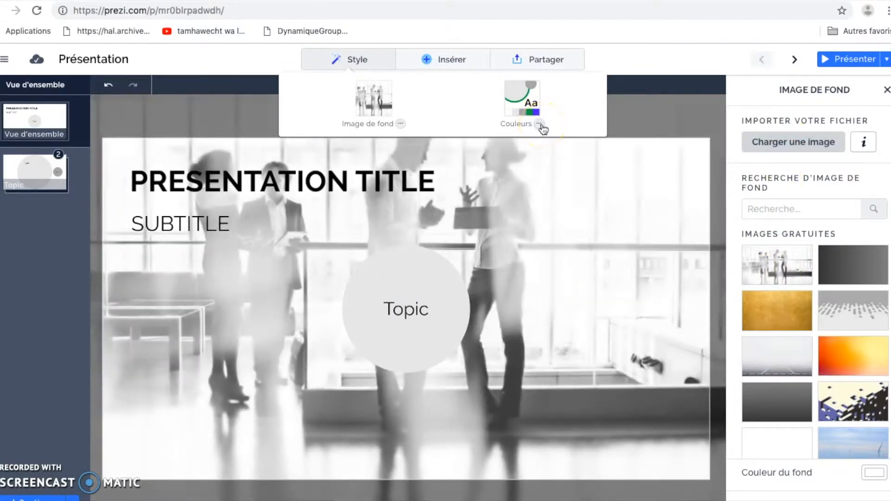
left_click(540, 124)
left_click(529, 127)
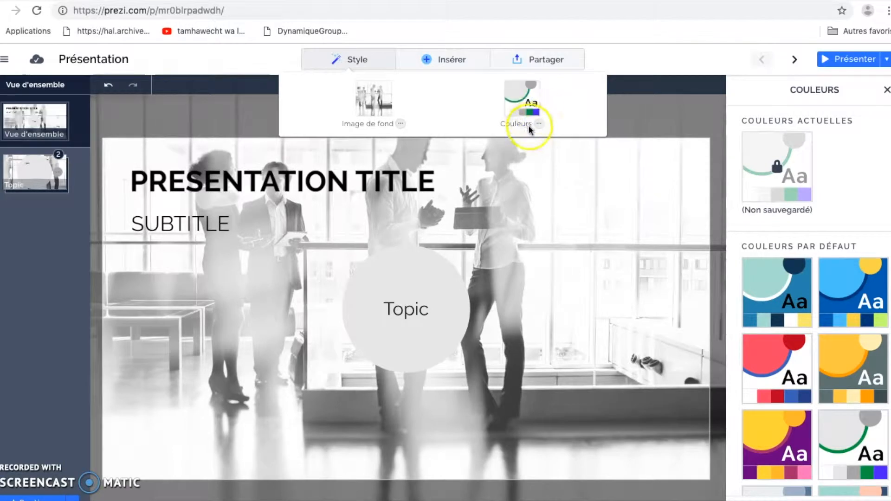
left_click(764, 293)
left_click(851, 299)
left_click(851, 361)
left_click(850, 434)
left_click(787, 383)
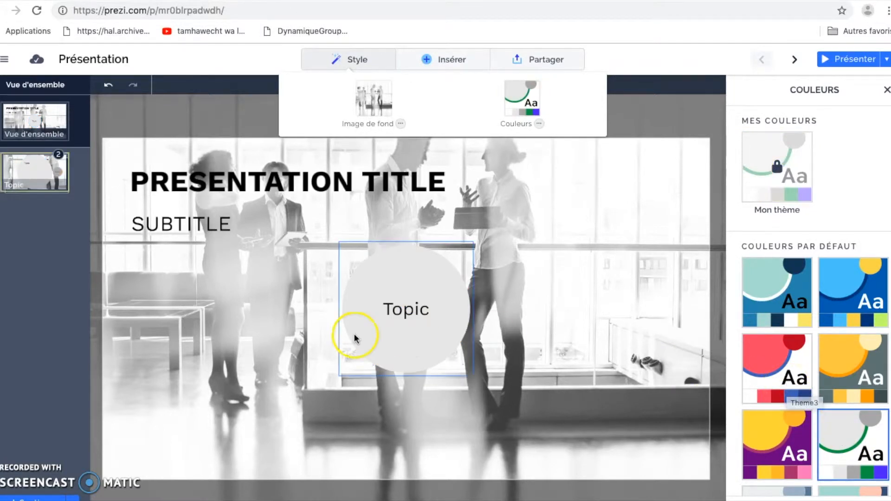
left_click(402, 312)
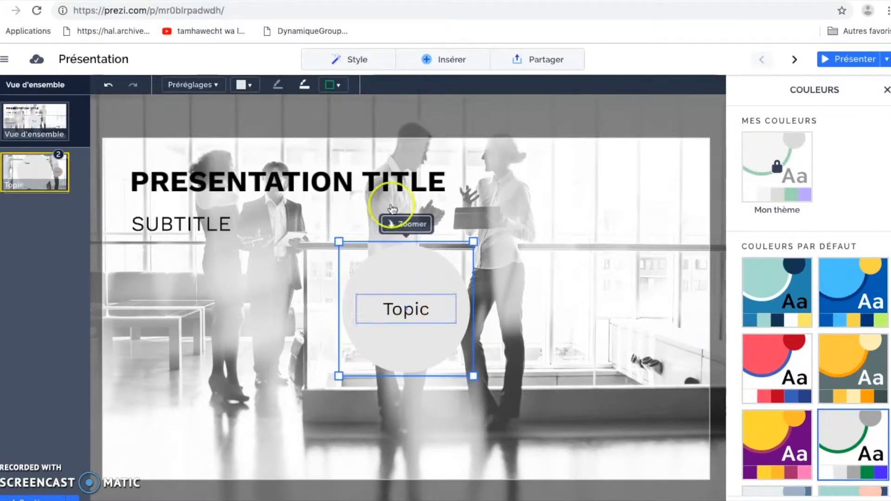
left_click(452, 60)
left_click(327, 89)
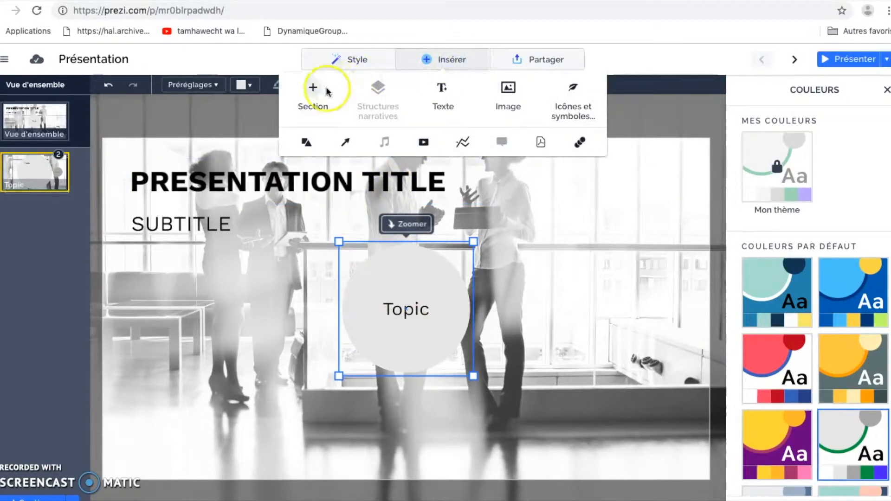
left_click(597, 364)
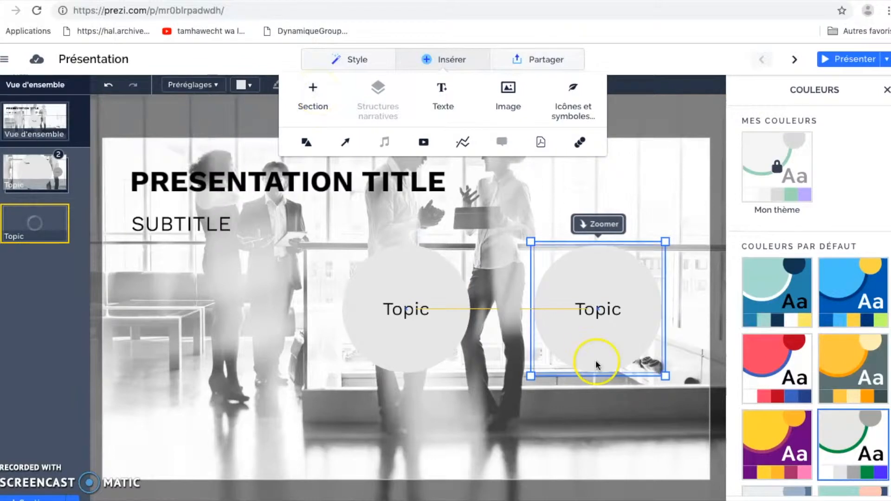
left_click(603, 291)
mouse_move(604, 291)
left_mouse_down()
mouse_move(563, 237)
mouse_move(590, 290)
mouse_move(600, 342)
mouse_move(257, 322)
mouse_move(621, 292)
left_mouse_up()
left_click_drag(546, 382, 571, 322)
key("Delete")
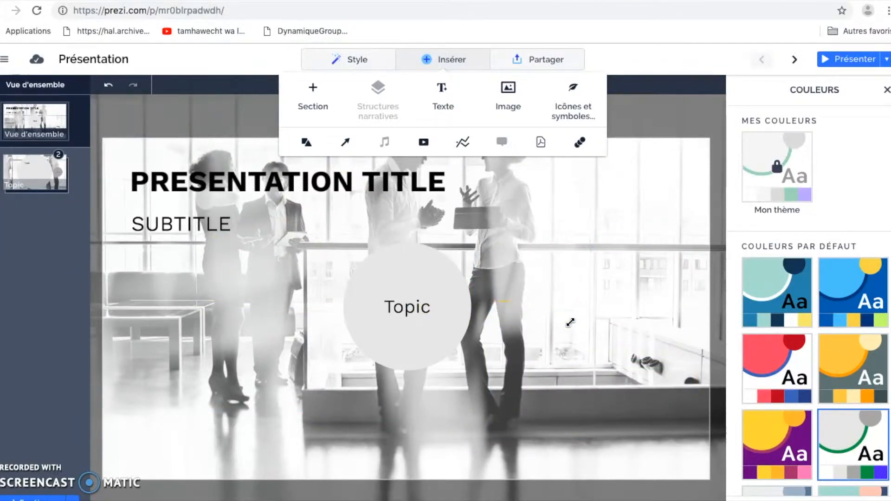
left_click(442, 106)
left_click_drag(397, 305, 575, 278)
left_click_drag(511, 287, 566, 293)
key("Delete")
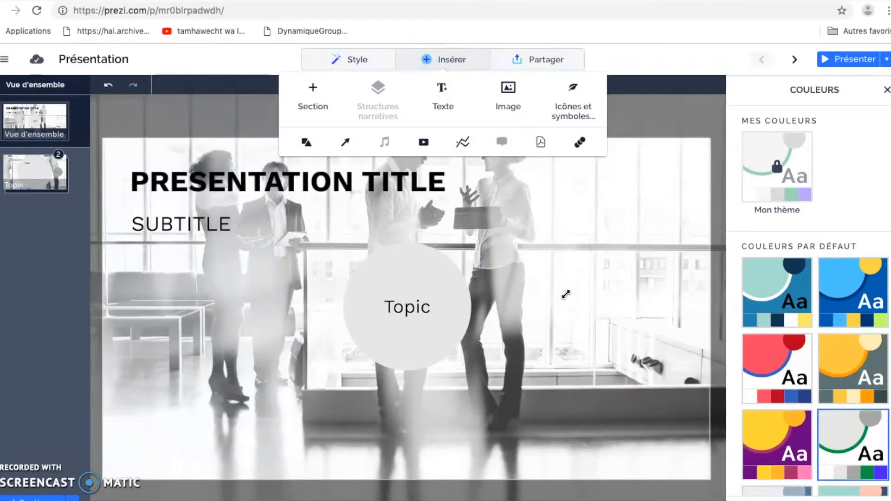
left_click(426, 299)
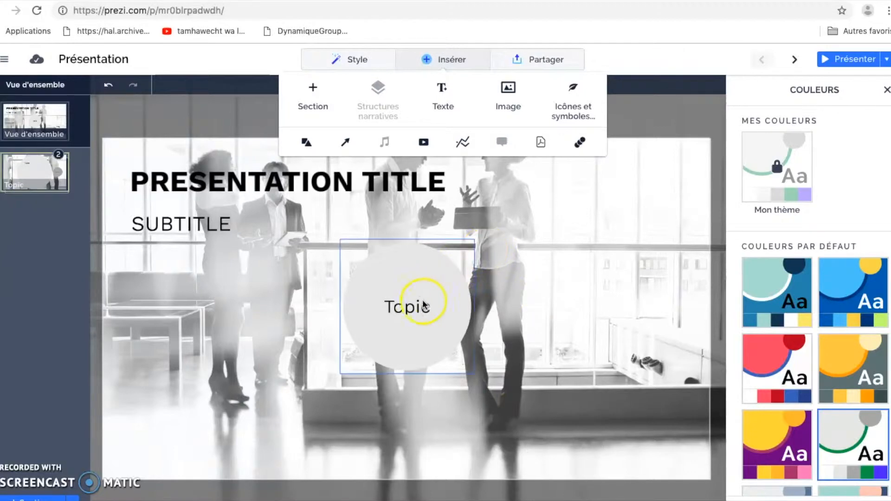
- Select the Topic label and look through the text style presets, fonts and size
left_click(407, 307)
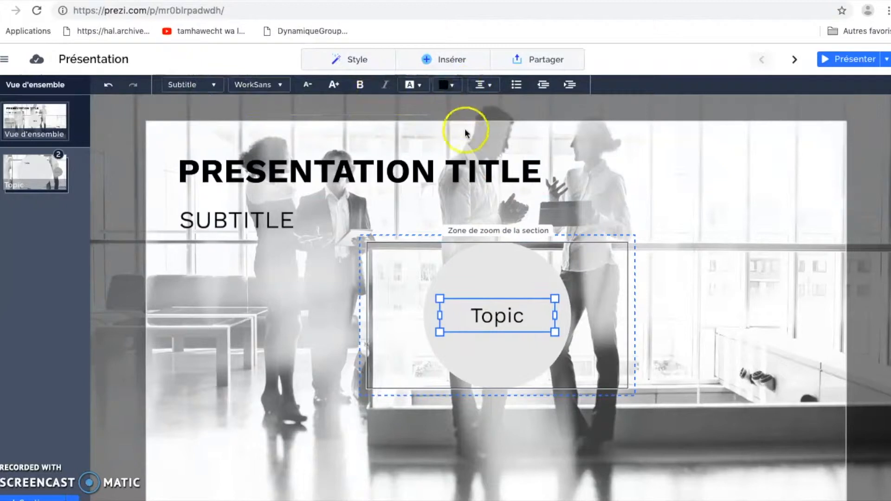
left_click(212, 86)
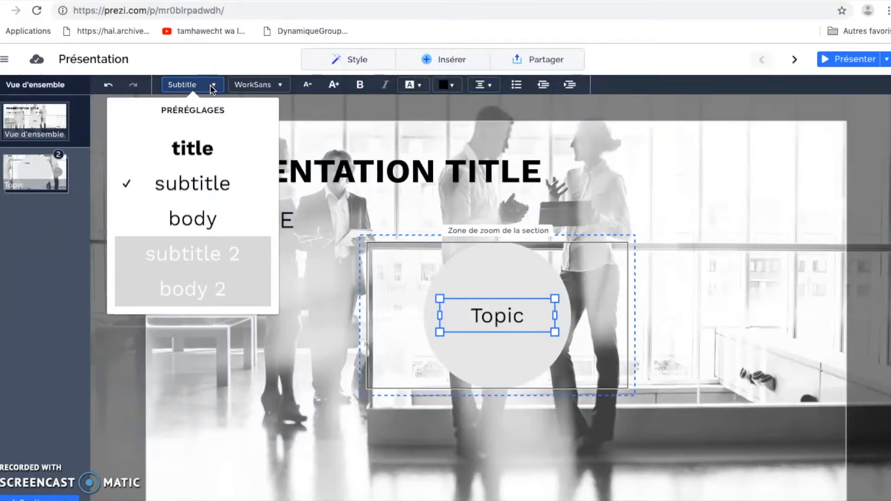
left_click(280, 87)
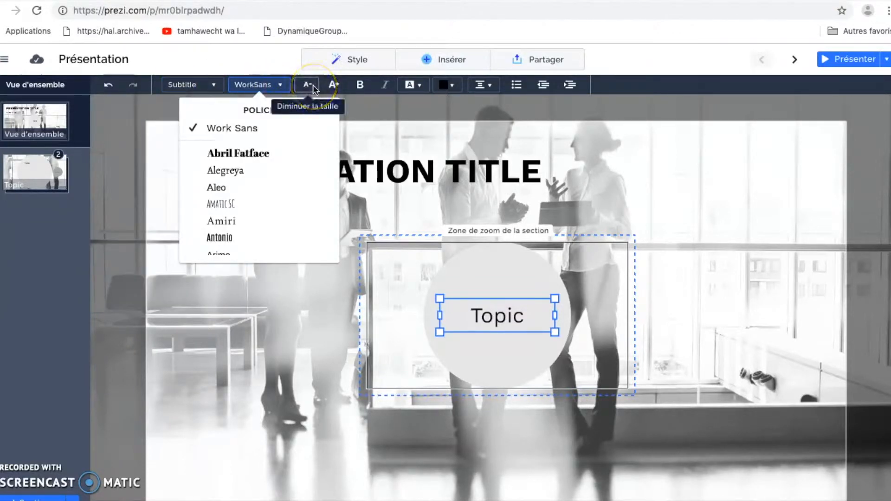
left_click(334, 85)
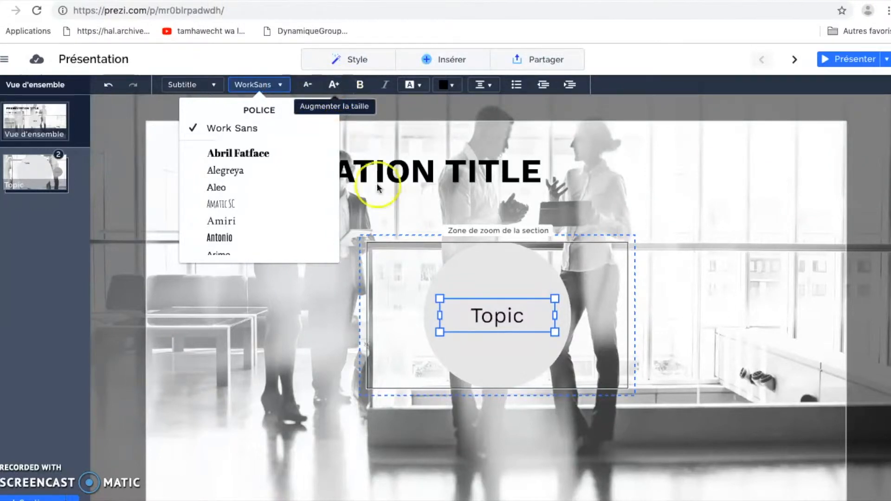
- Make the word Topic bold and review its background colour, text colour and alignment options
left_click(506, 316)
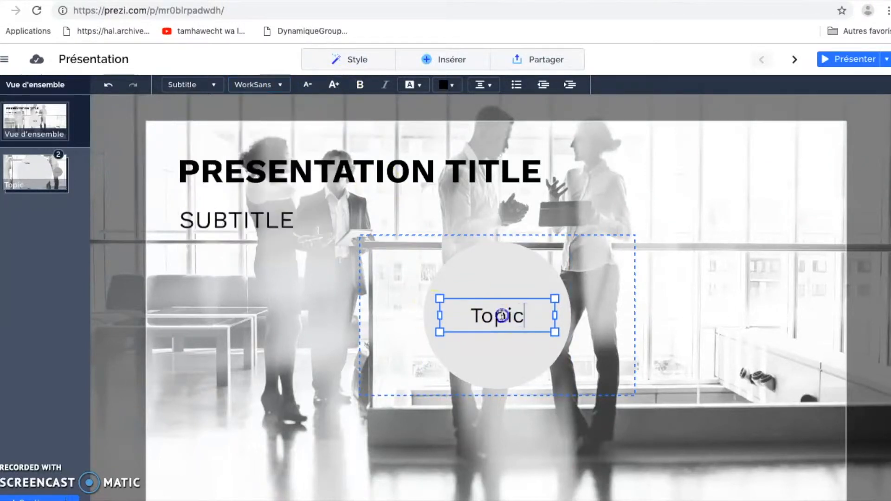
double_click(460, 316)
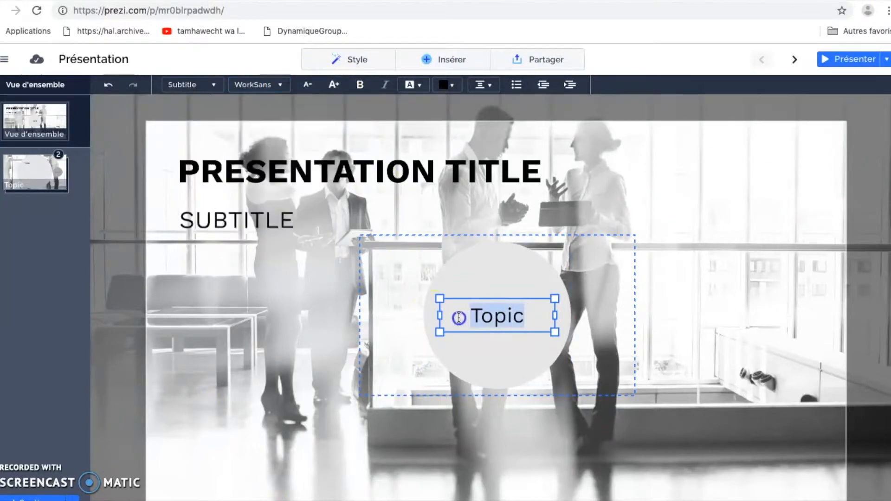
left_click(360, 85)
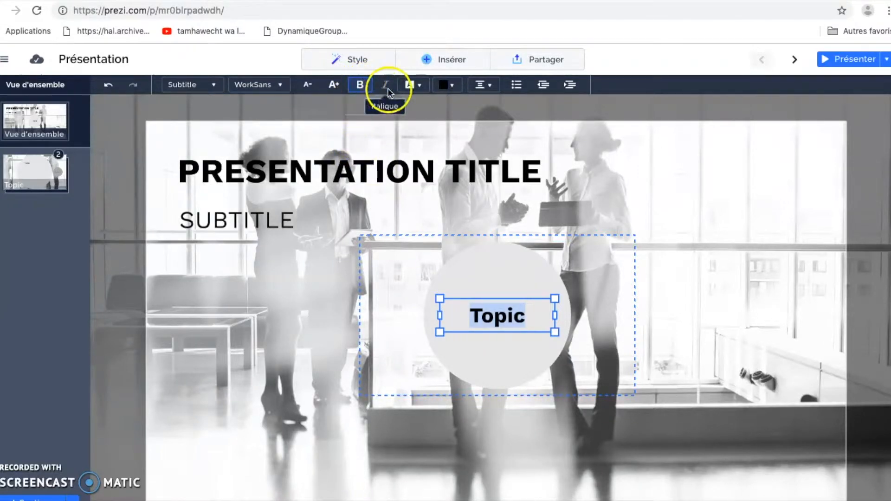
left_click(419, 88)
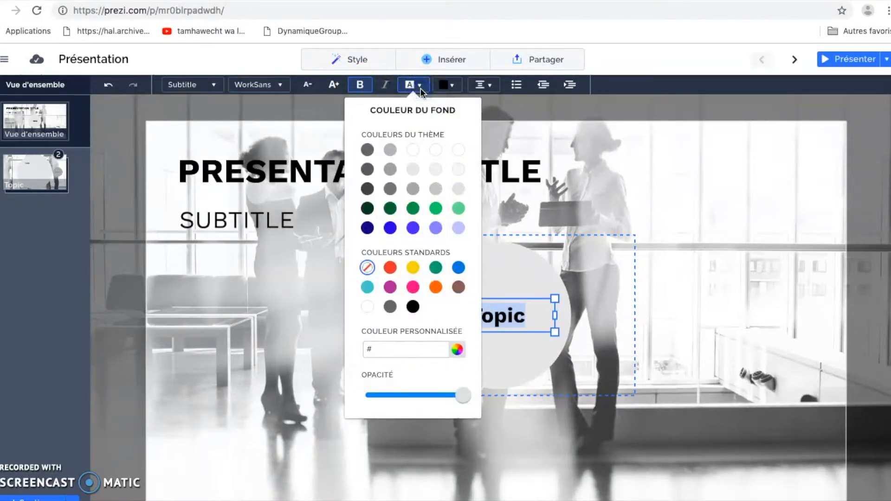
left_click(449, 88)
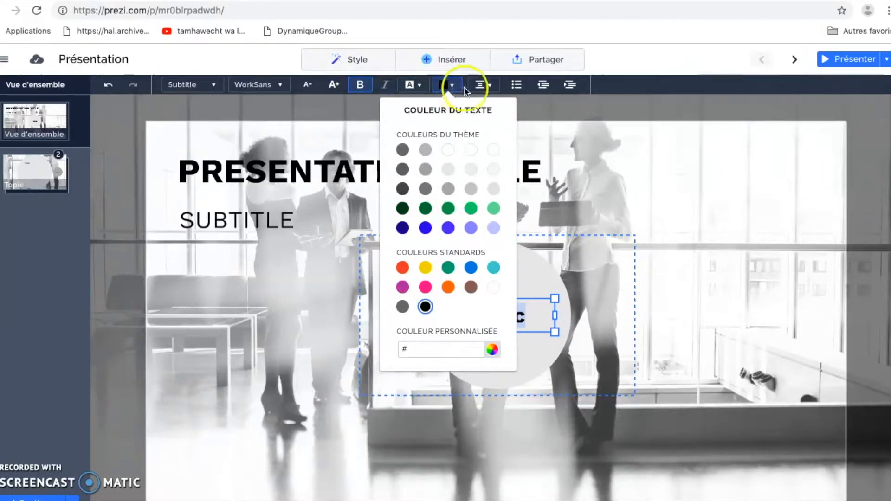
left_click(489, 88)
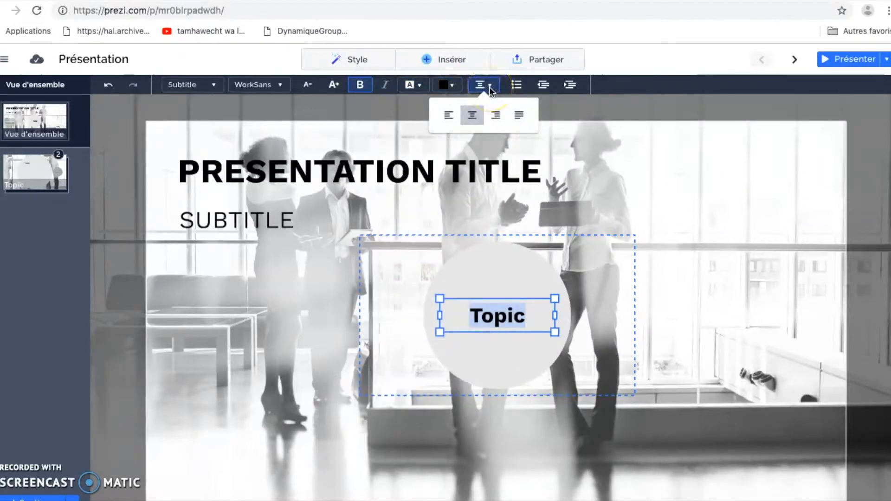
left_click(518, 86)
- Replace the label with 'formation pour adultes' and move it higher in the circle
type("form")
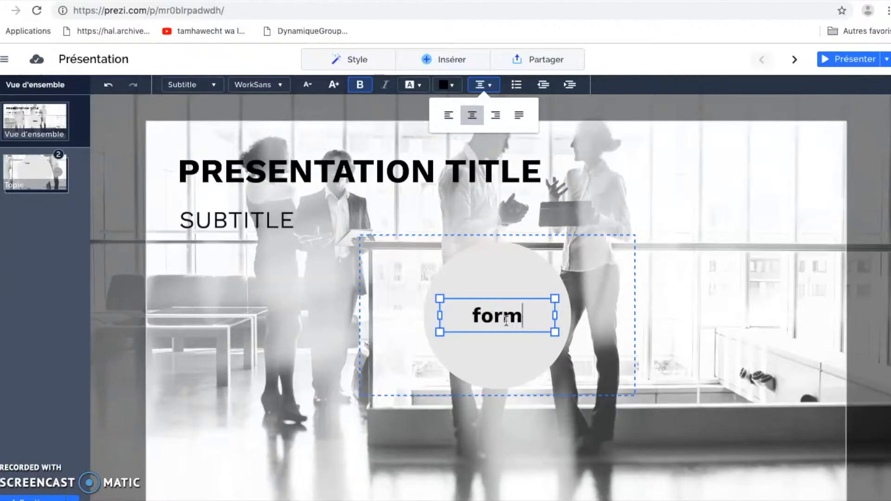
type("ation pou")
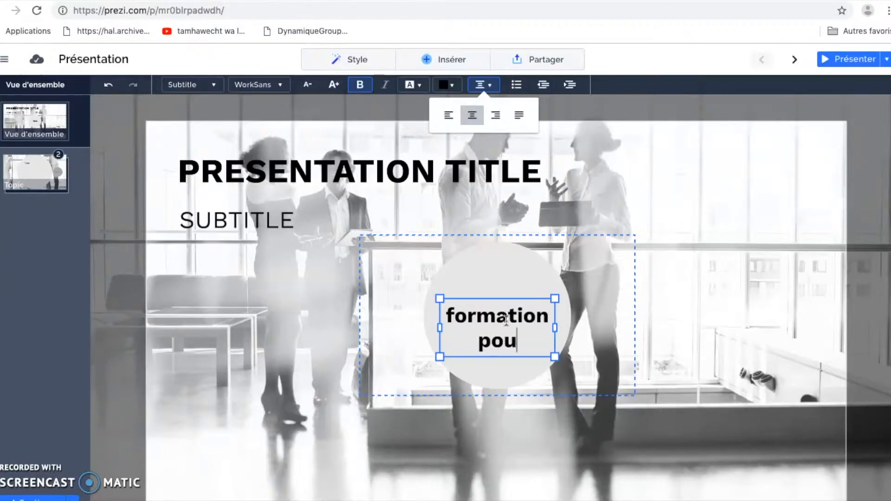
type("r adultes")
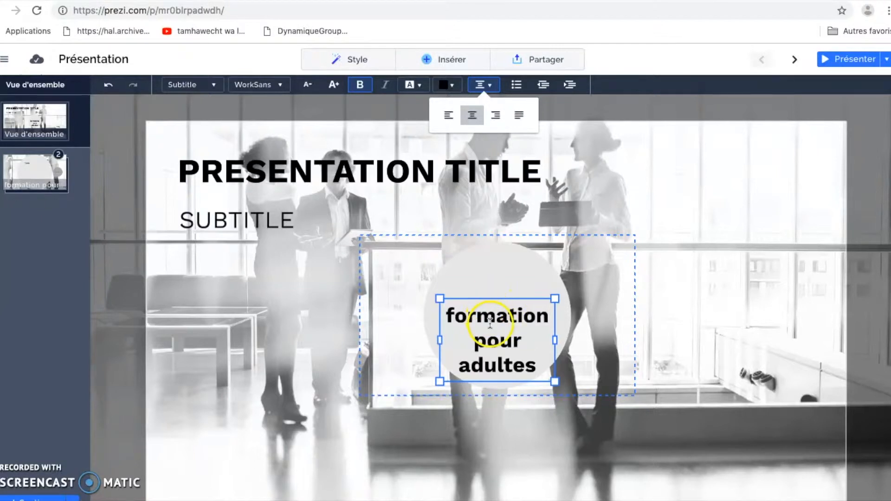
left_click(495, 308)
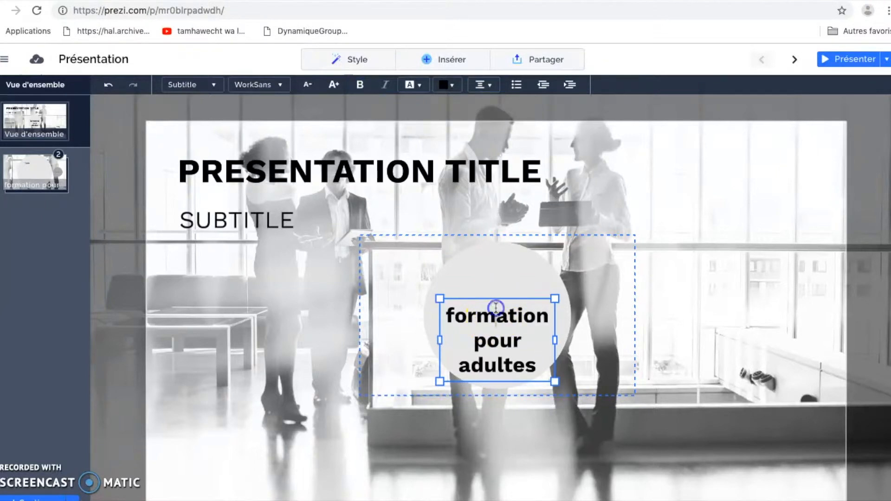
left_click_drag(494, 297, 491, 269)
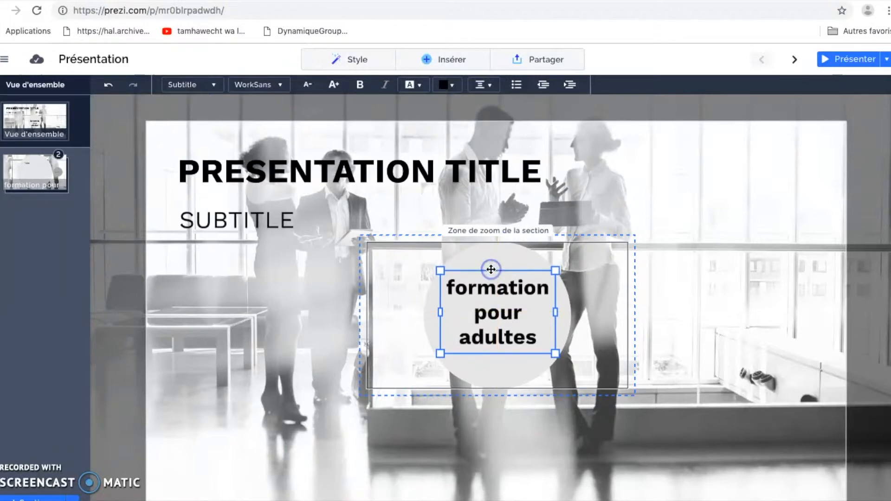
- Delete the subtitle and remove the word TITLE from the heading
left_click(238, 222)
key("Delete")
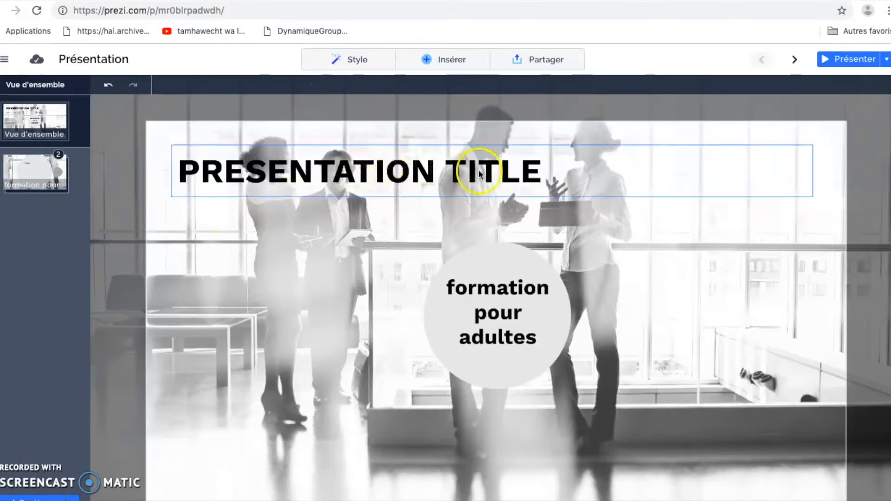
left_click(462, 172)
left_click_drag(554, 170, 447, 172)
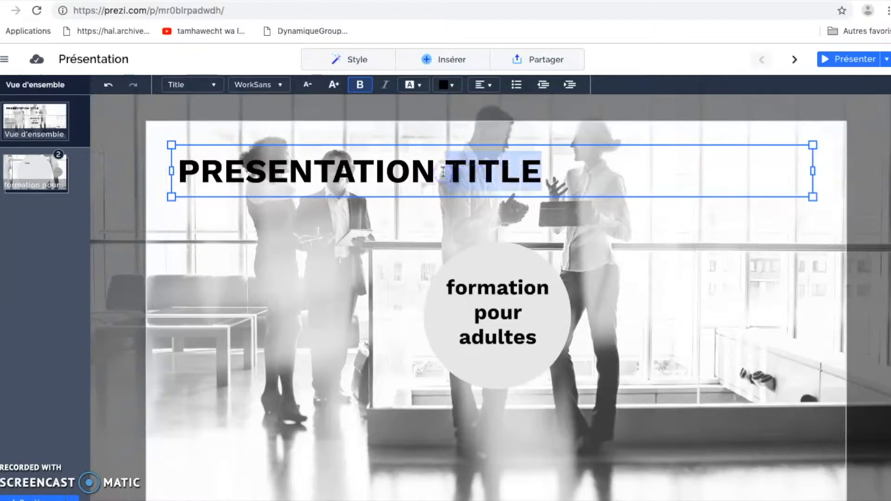
key("BackSpace")
- Centre the PRESENTATION title and enter the formation pour adultes topic
left_click_drag(434, 170, 186, 159)
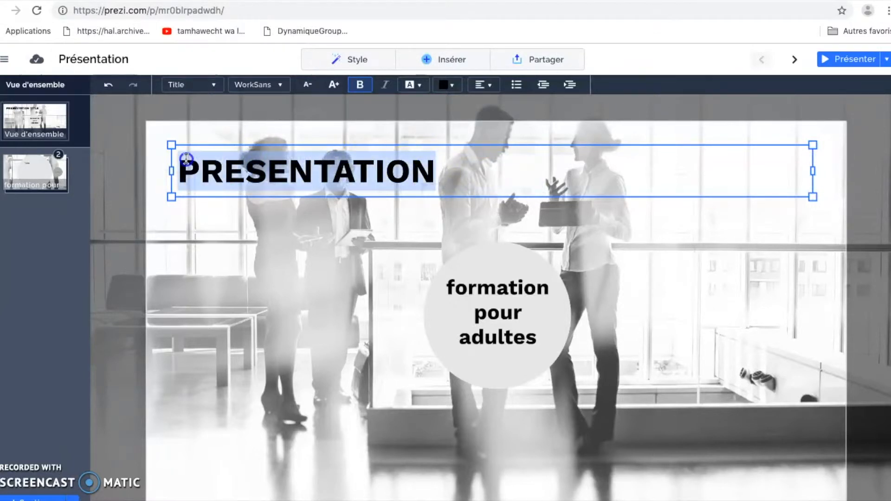
left_click(491, 84)
left_click(472, 116)
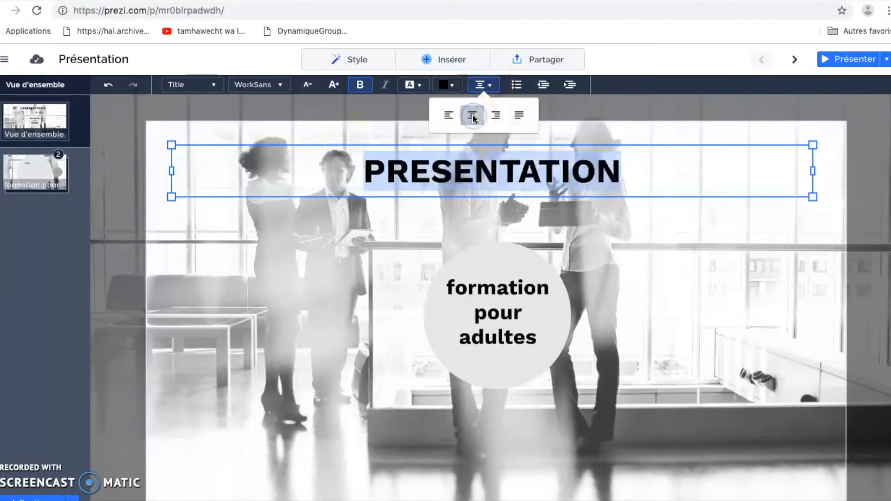
left_click(35, 175)
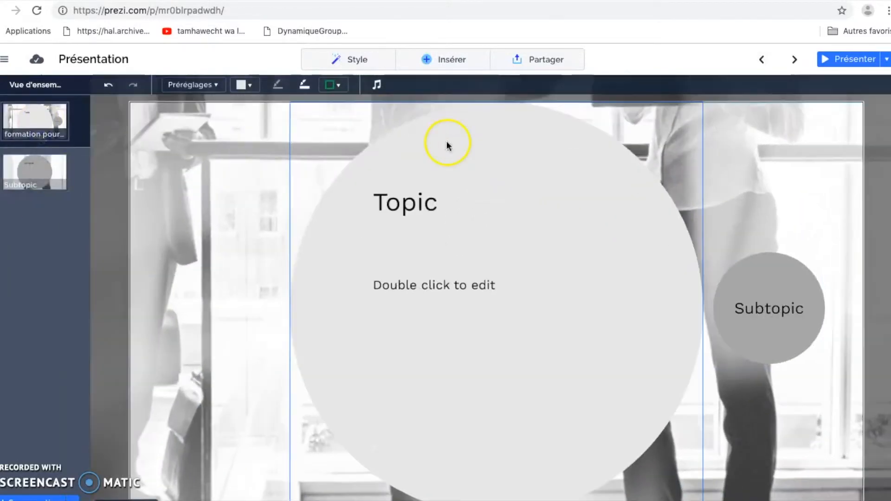
- Delete the Topic and body placeholder texts and insert the classroom photo
left_click(408, 201)
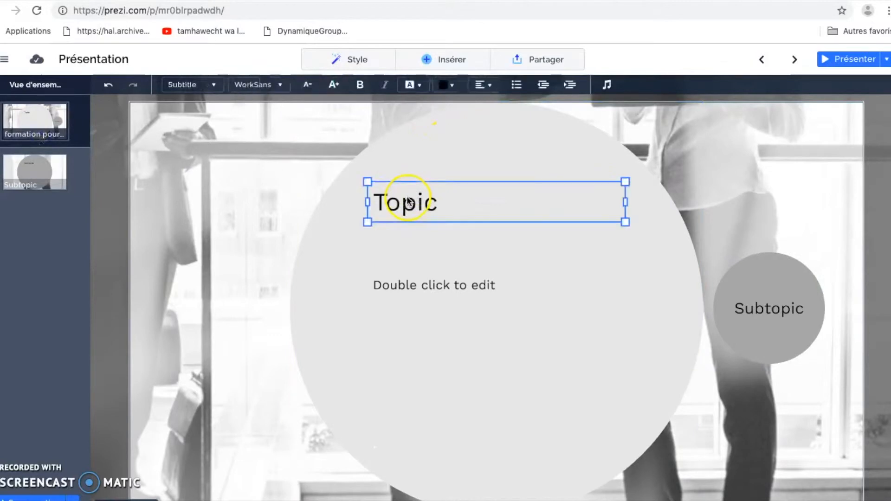
key("Delete")
left_click(422, 285)
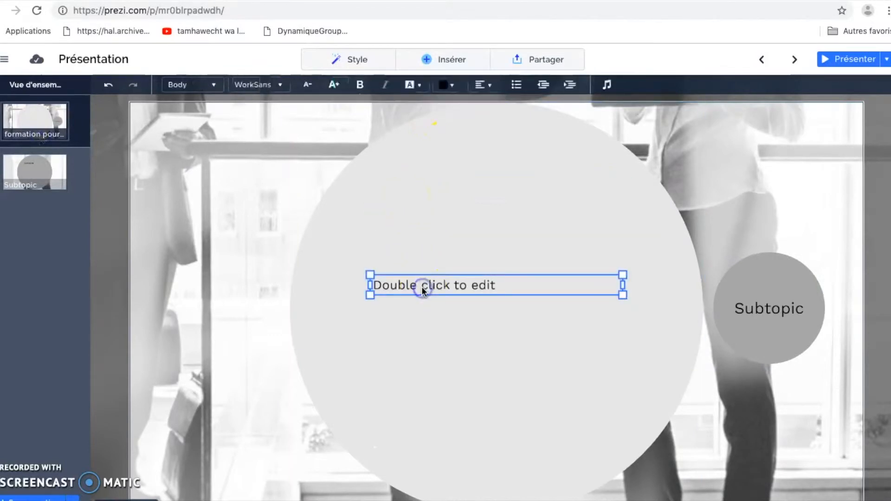
key("Delete")
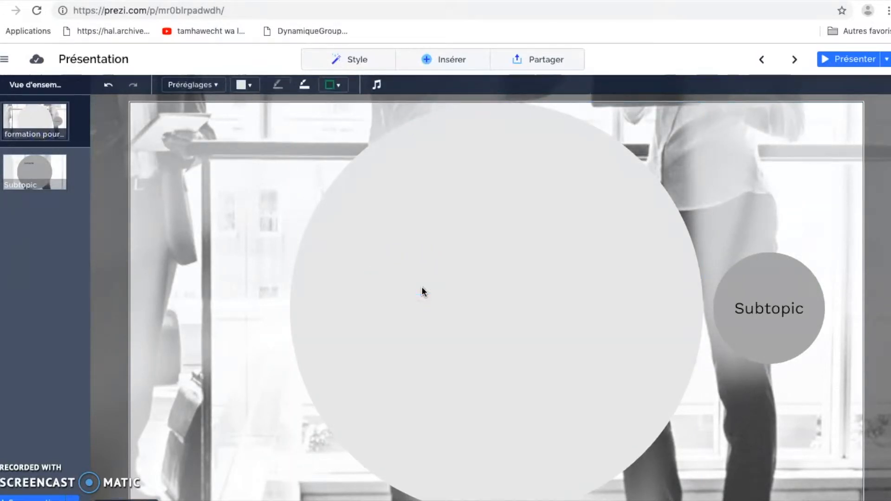
left_click(450, 61)
left_click(507, 92)
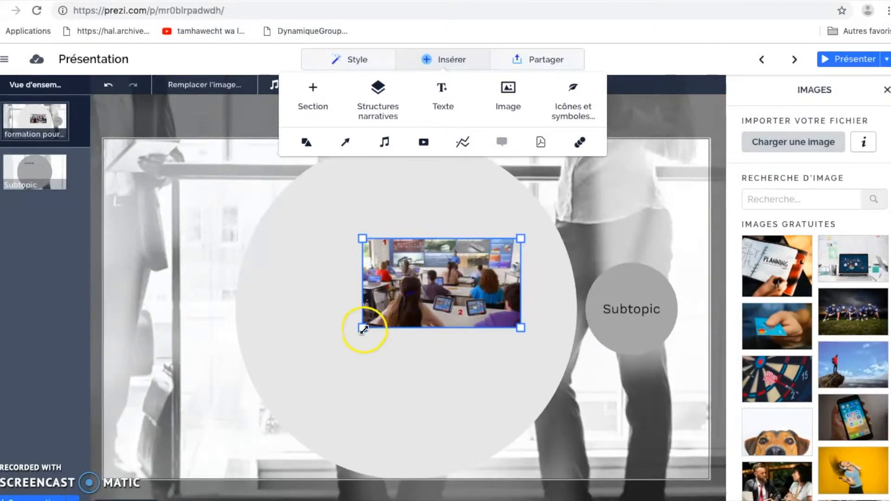
- Enlarge the classroom photo by its corners and centre it within the circle
left_click_drag(364, 330, 288, 399)
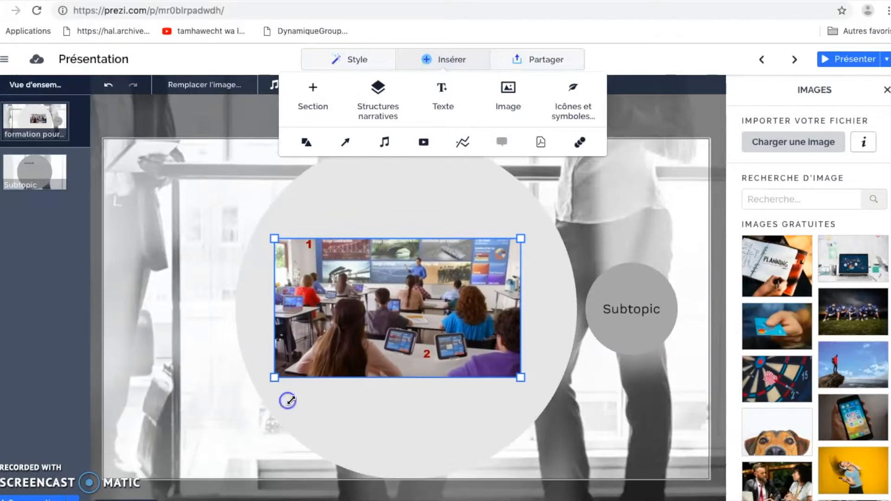
left_click_drag(511, 380, 521, 418)
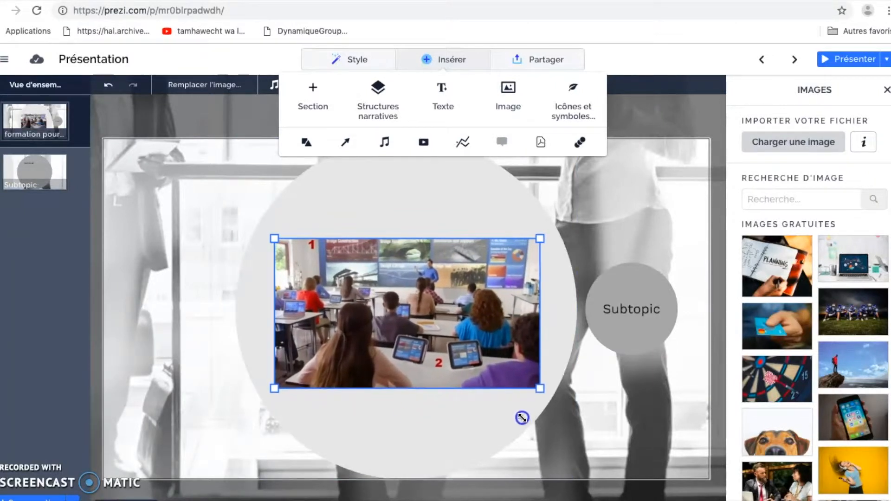
left_click_drag(539, 239, 553, 186)
left_click_drag(452, 257, 435, 267)
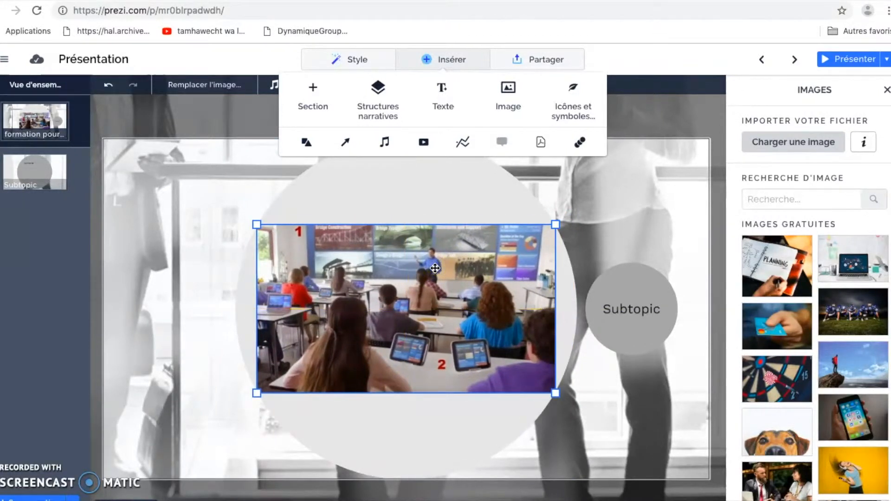
- Browse the Icônes et symboles, Formes and Flèches et lignes collections
left_click(575, 110)
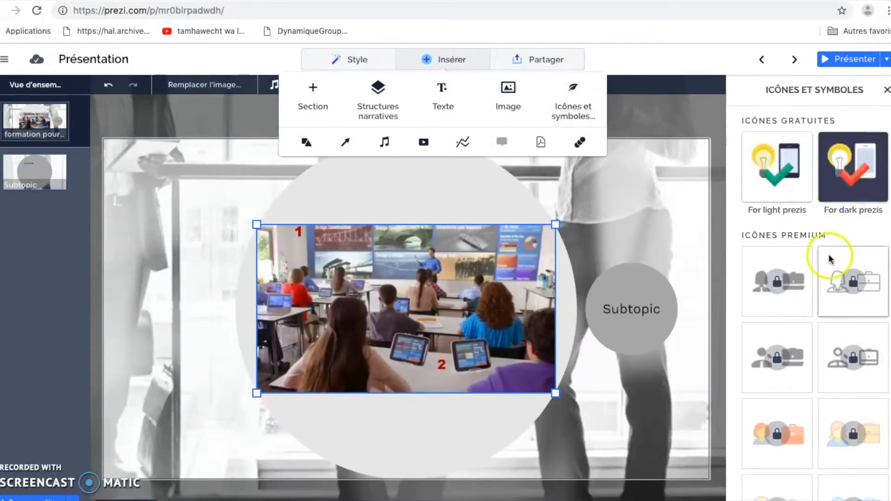
left_click(306, 141)
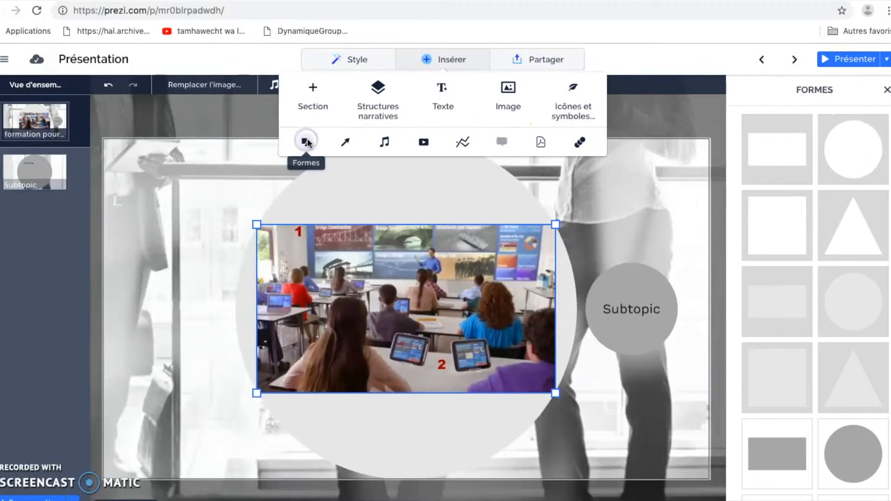
left_click(347, 143)
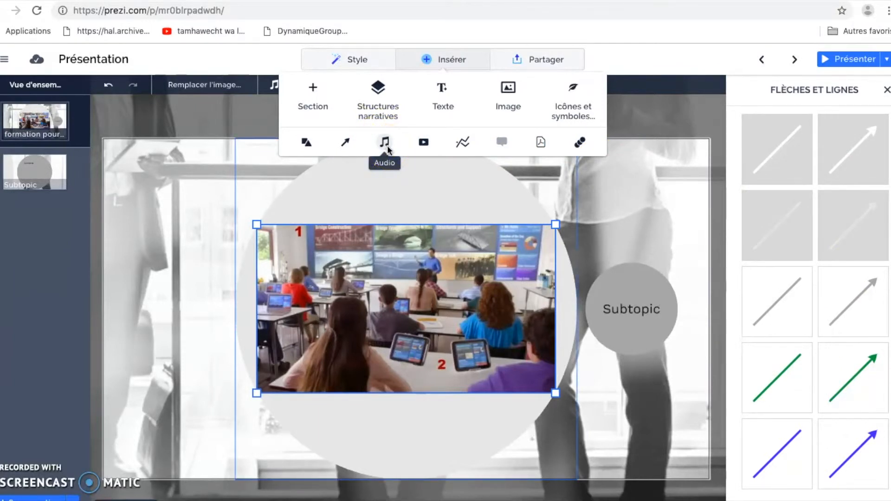
- Paste the YouTube link into the video panel and embed it over the classroom photo
left_click(423, 142)
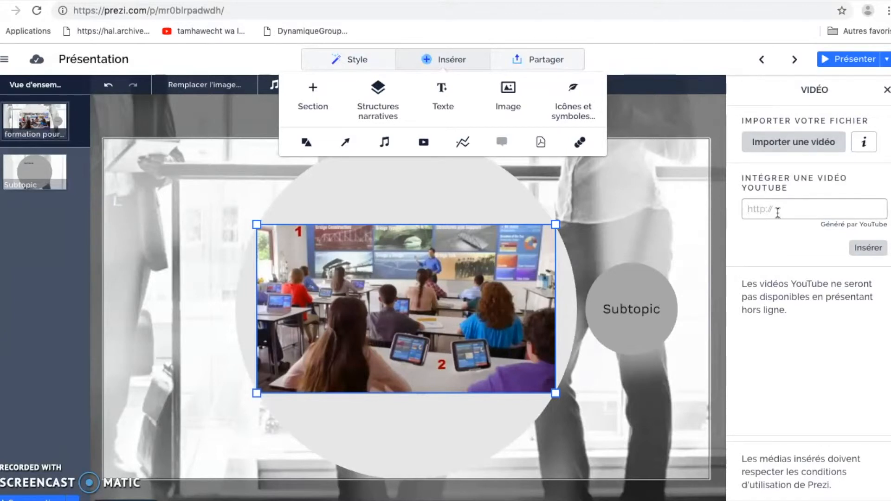
type("https://youtu.be/RRRoIOIdo50")
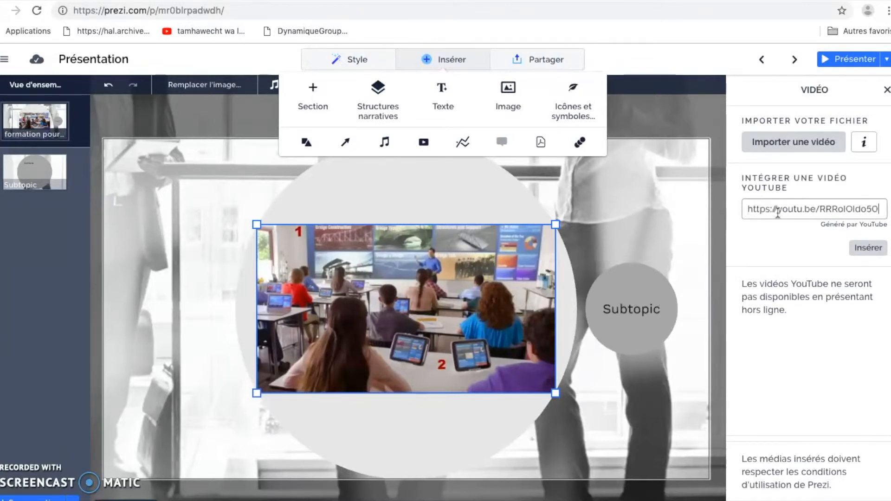
left_click(868, 249)
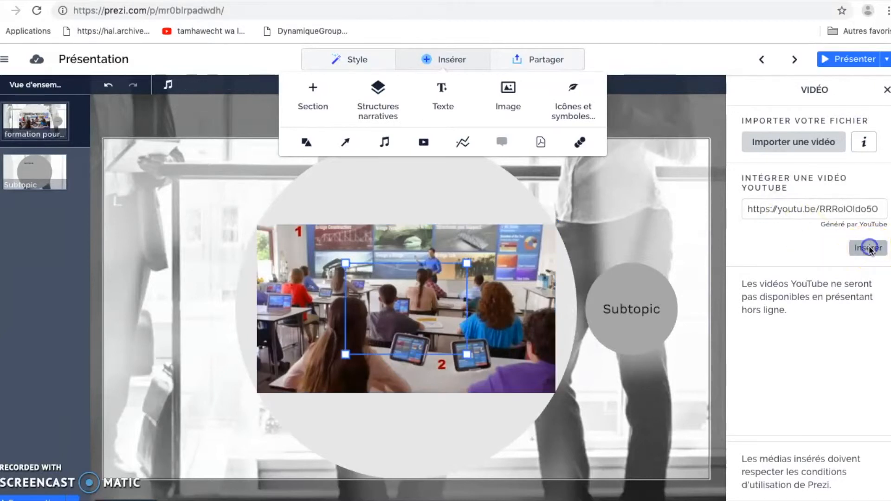